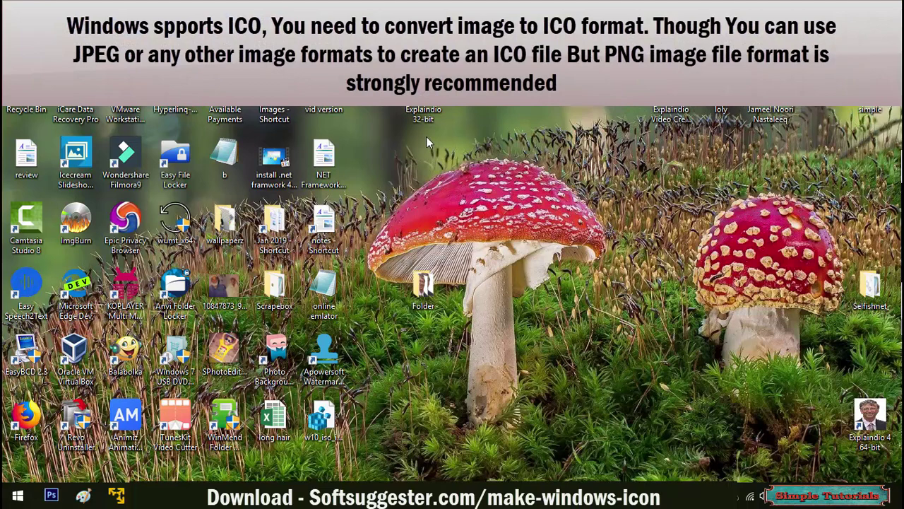
- Open the Change Icon choices for the Explaindio 32-bit shortcut and highlight the .ico path ending
right_click(435, 119)
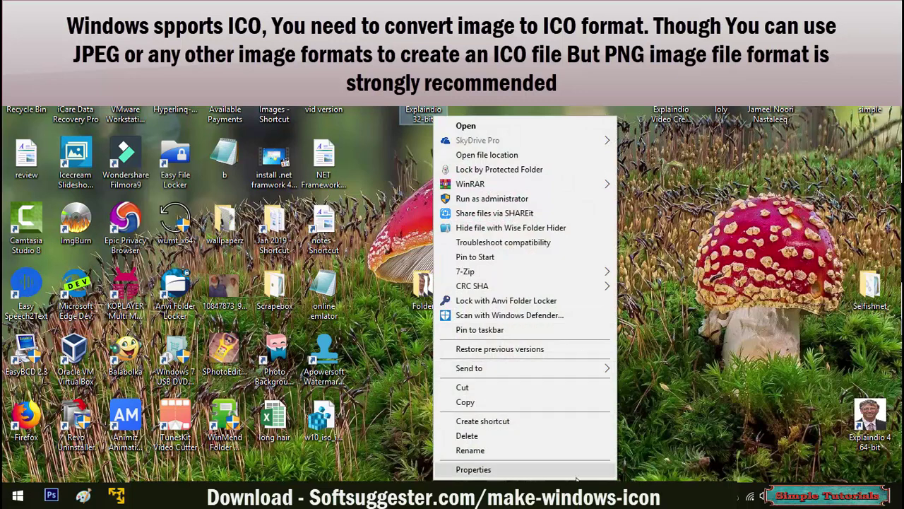
left_click(597, 473)
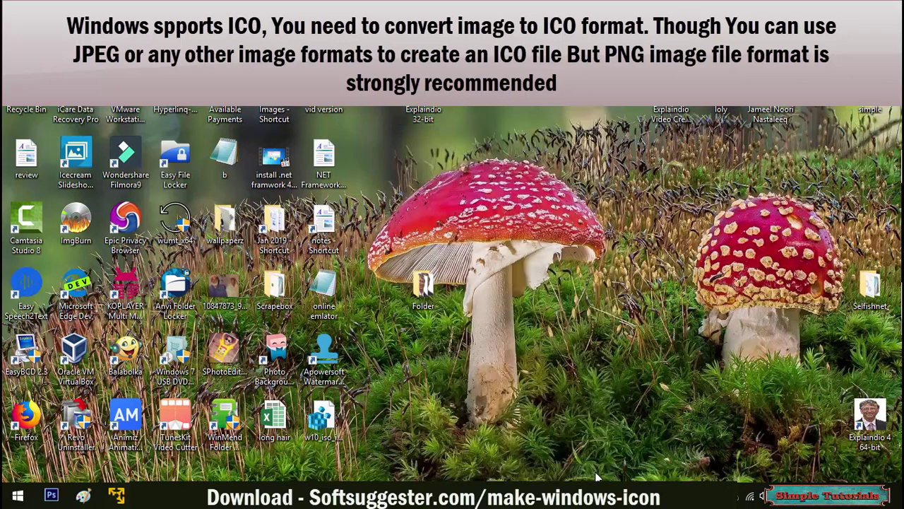
left_click(578, 360)
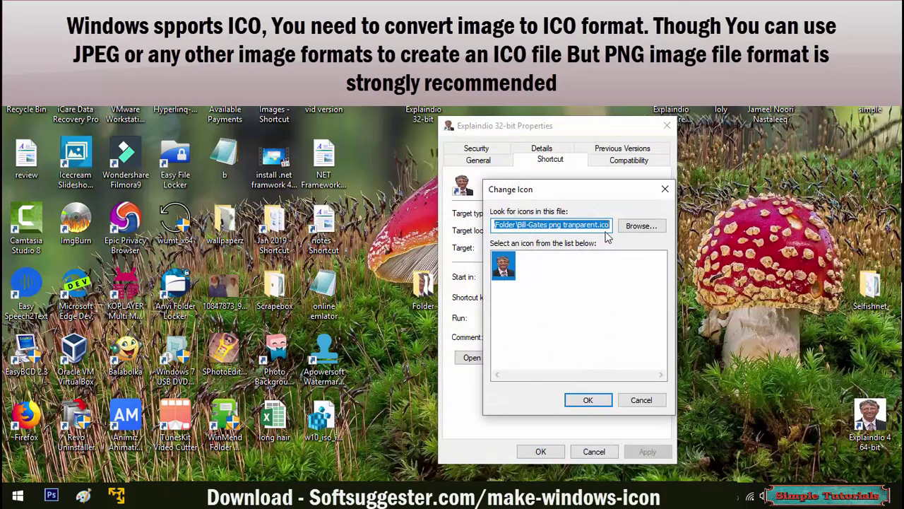
left_click_drag(597, 225, 616, 232)
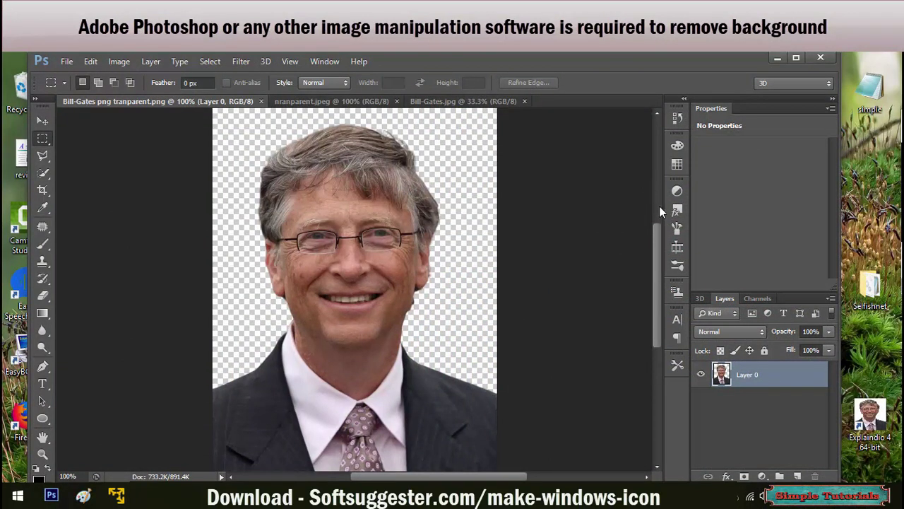
mouse_move(660, 246)
left_mouse_down()
mouse_move(660, 290)
mouse_move(658, 215)
mouse_move(667, 253)
left_mouse_up()
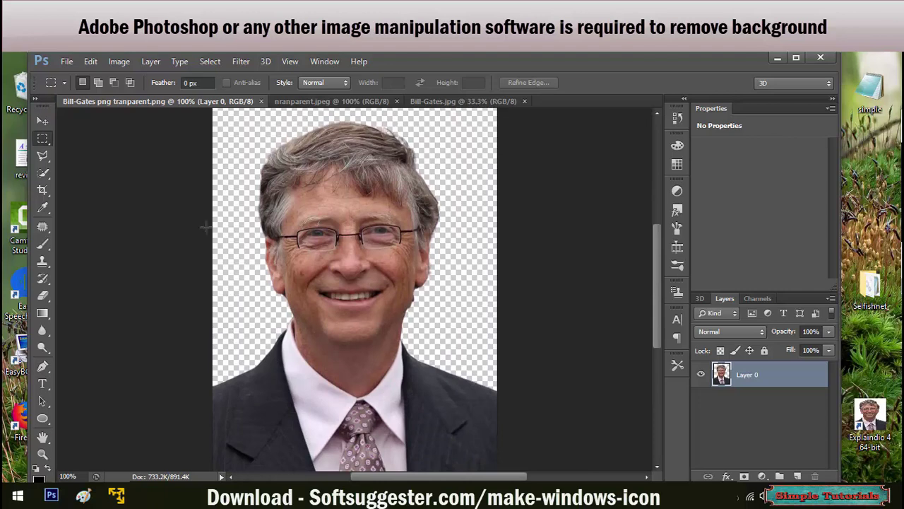
left_click(290, 101)
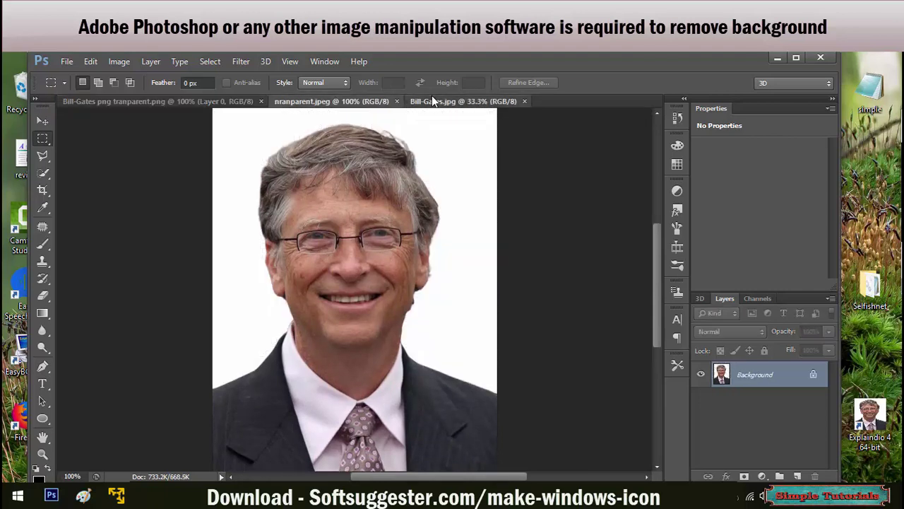
left_click(432, 101)
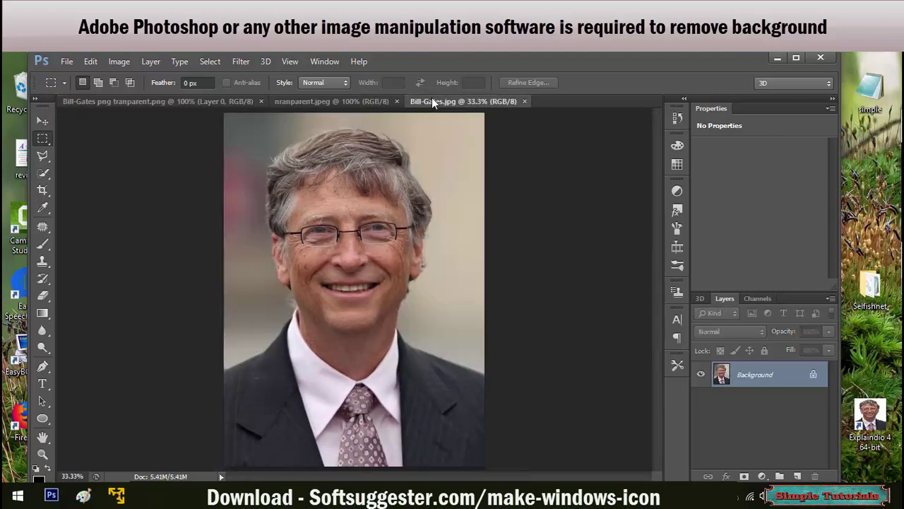
left_click(203, 102)
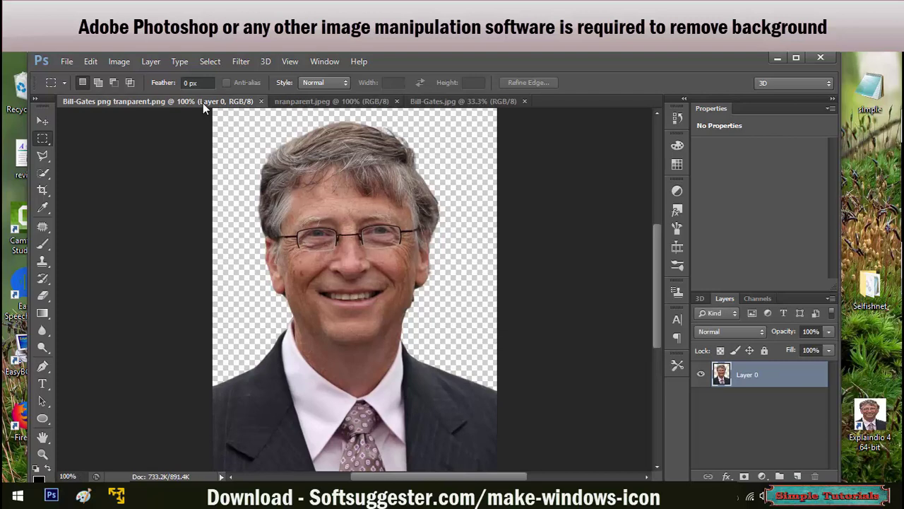
left_click(442, 103)
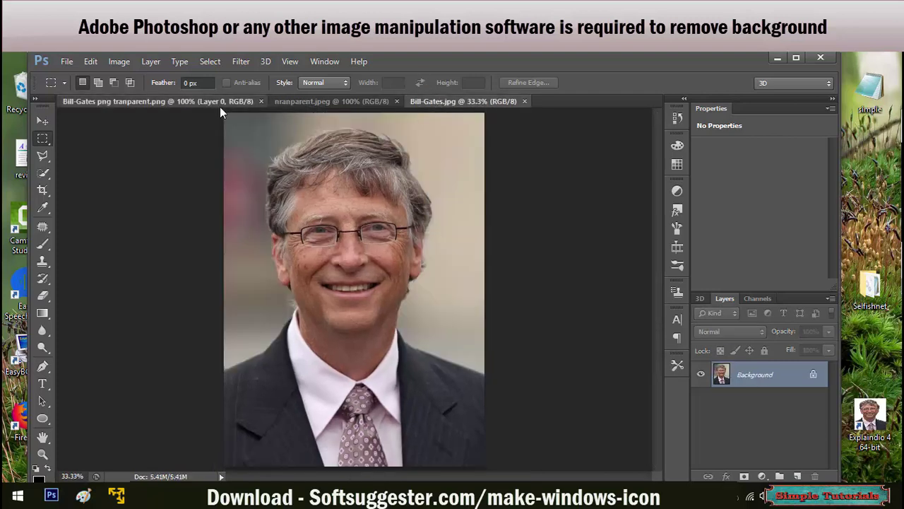
left_click(220, 106)
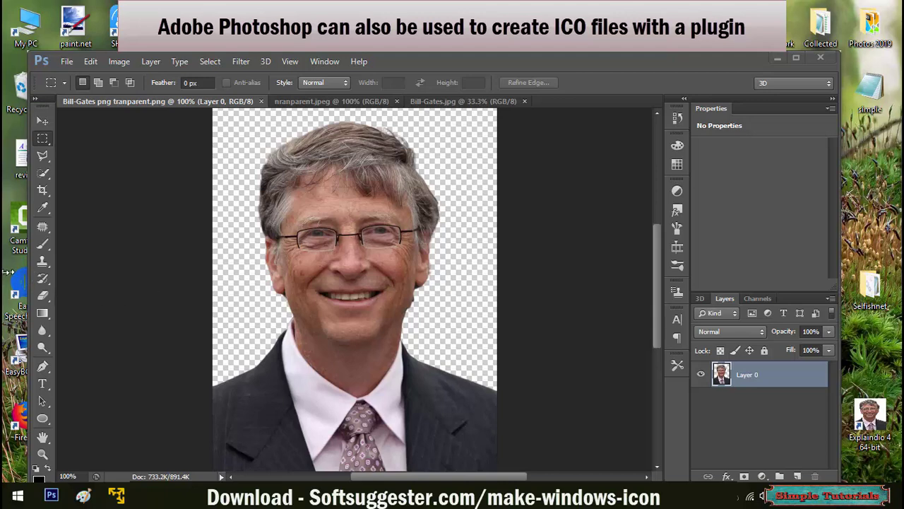
left_click_drag(30, 280, 5, 284)
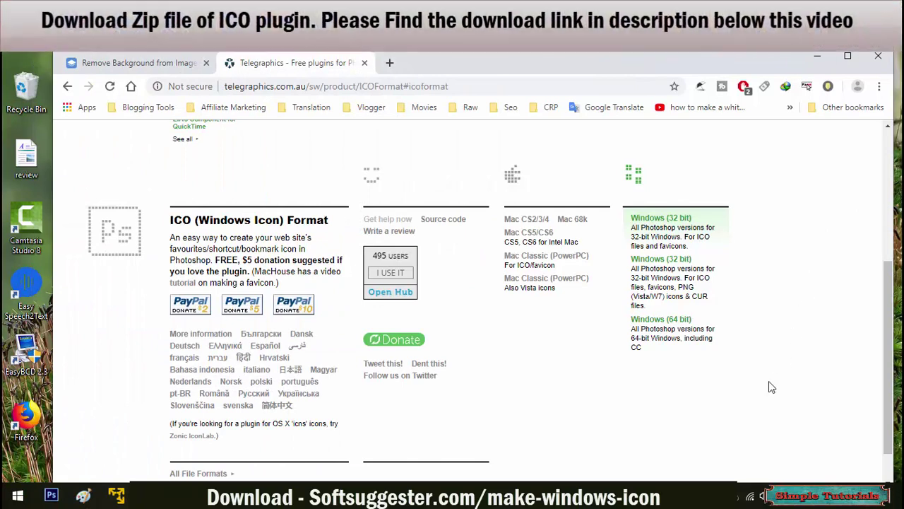
- Download the Windows 64-bit ICOFormat-2.1f1-win64.zip plugin through IDM and open it
left_click(676, 320)
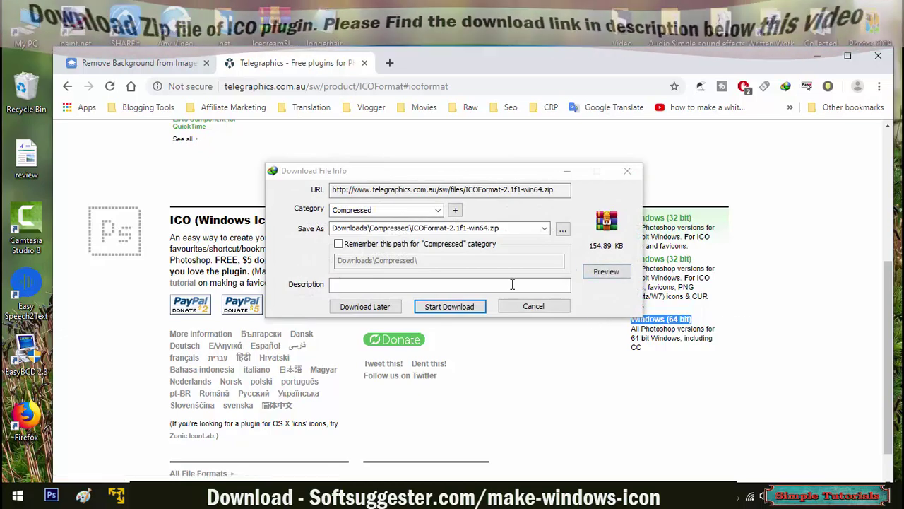
left_click(449, 305)
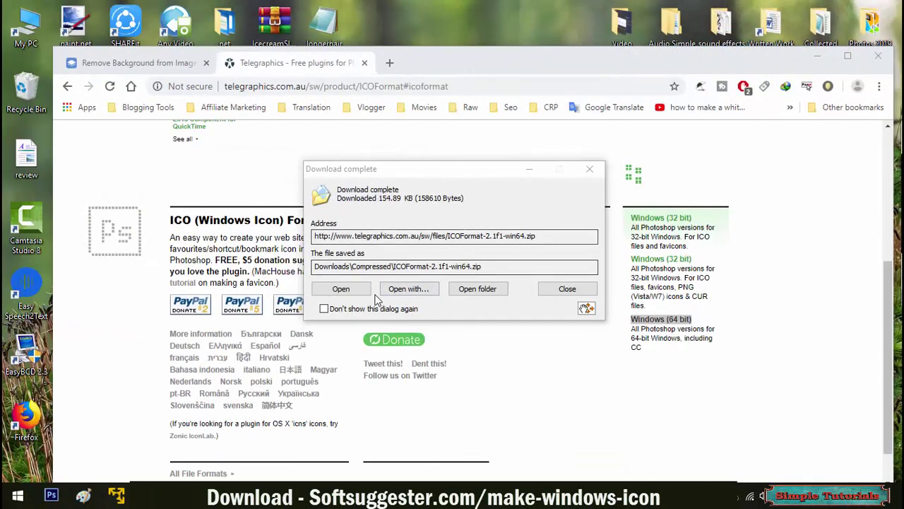
left_click(341, 289)
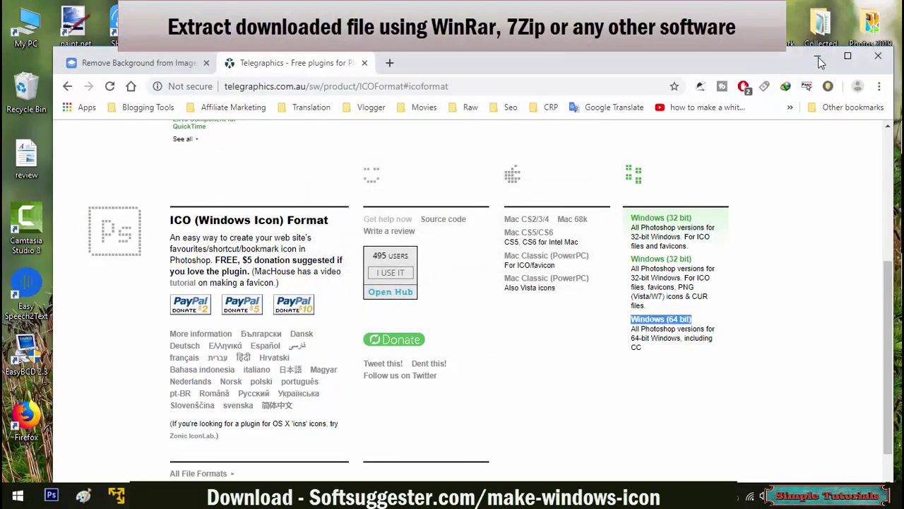
- Extract ICOFormat64.8bi from the zip onto the desktop with WinRAR, then close the archive
left_click(817, 56)
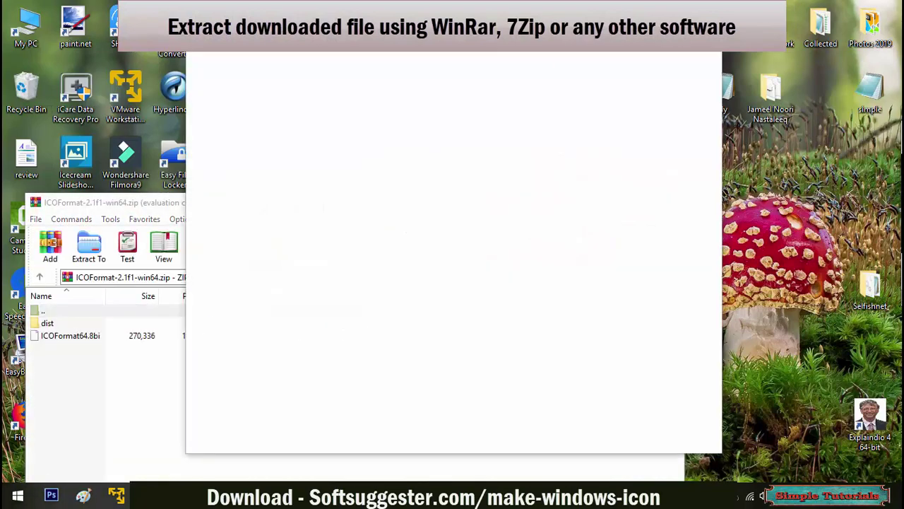
left_click(73, 337)
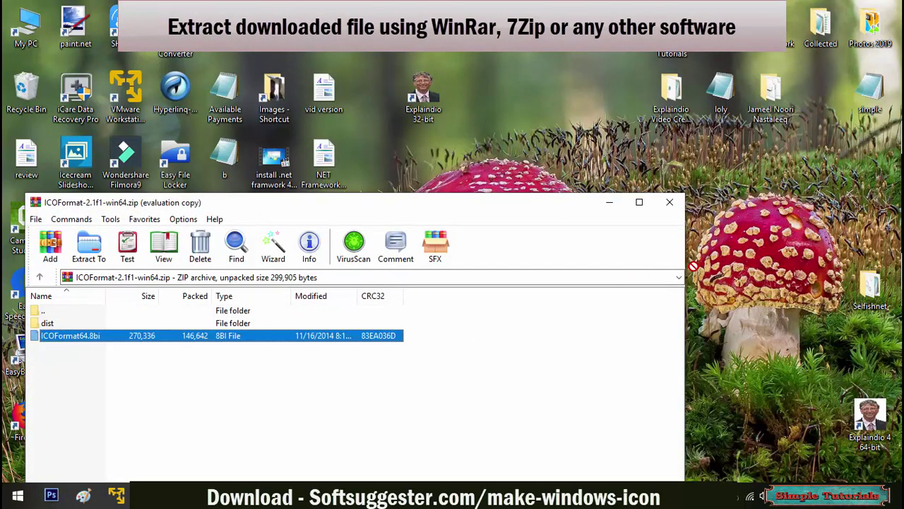
left_click(741, 278)
left_click(669, 202)
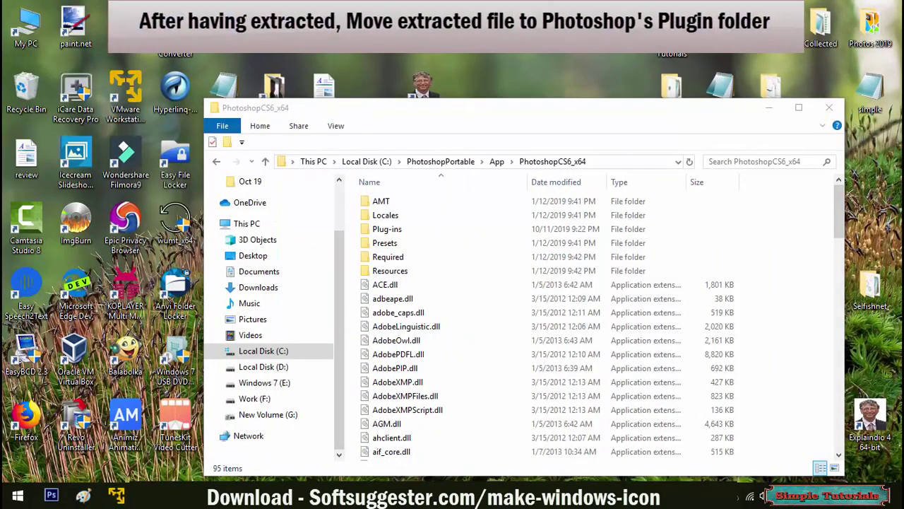
- Paste ICOFormat64.8bi into the Plug-ins folder inside PhotoshopCS6_x64
left_click(378, 243)
double_click(383, 231)
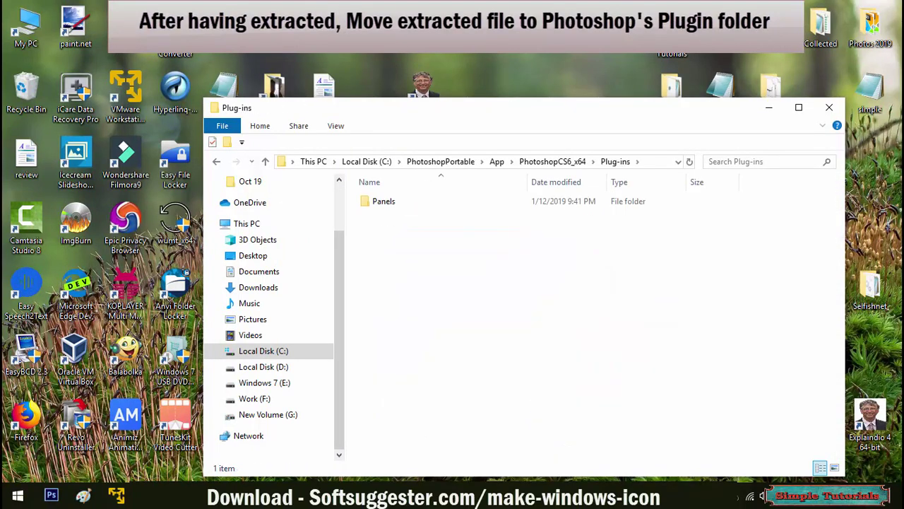
key("ctrl+v")
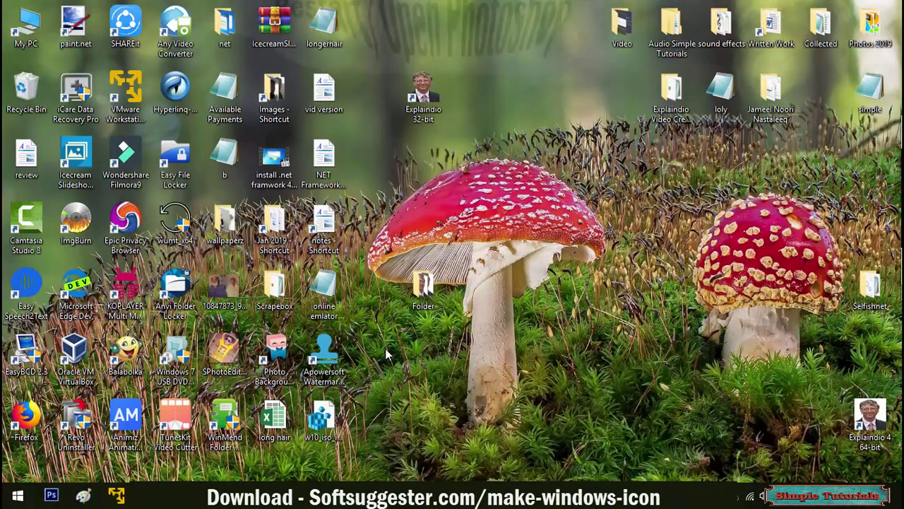
- Save the portrait as new.ico in ICO Windows Icon/Favicon format with Standard ICO
left_click(51, 497)
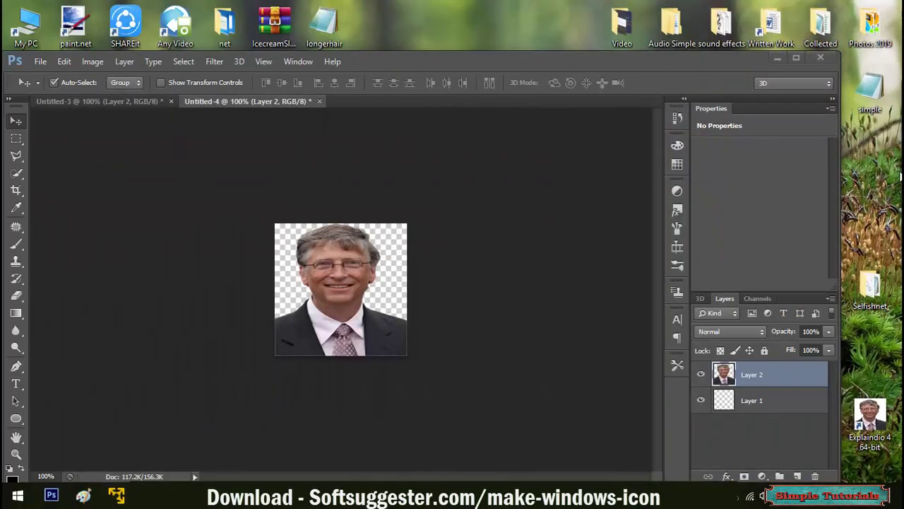
left_click(40, 61)
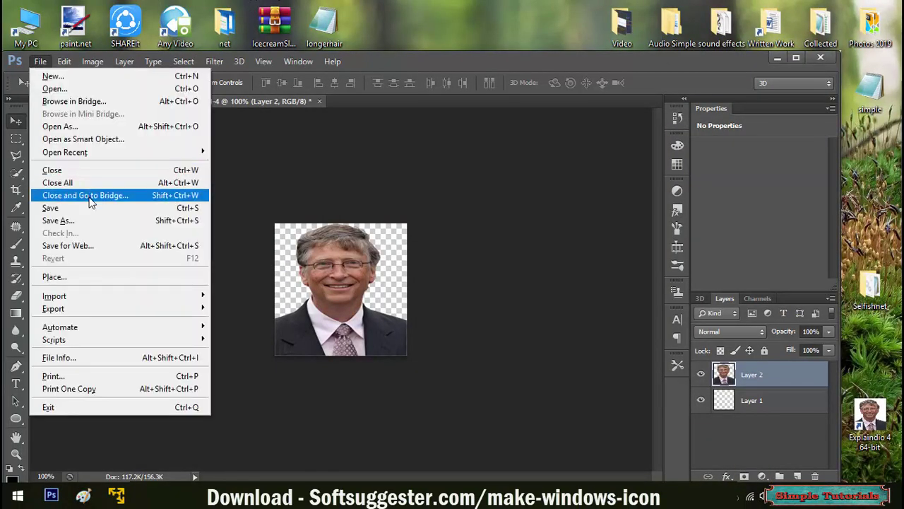
left_click(101, 221)
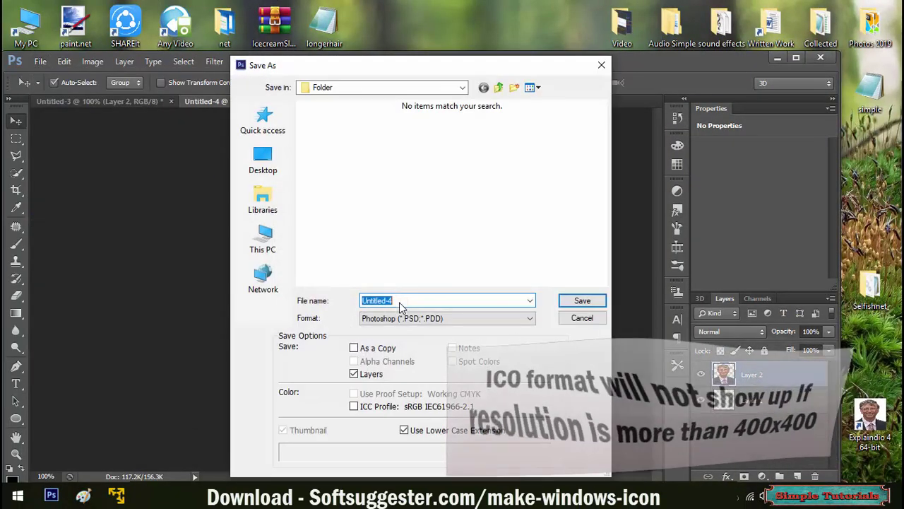
left_click(419, 319)
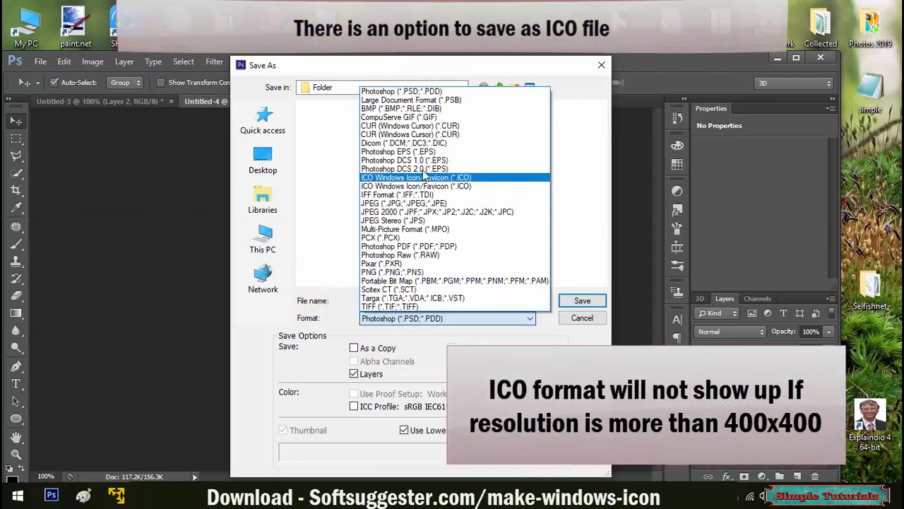
left_click(383, 187)
left_click(390, 303)
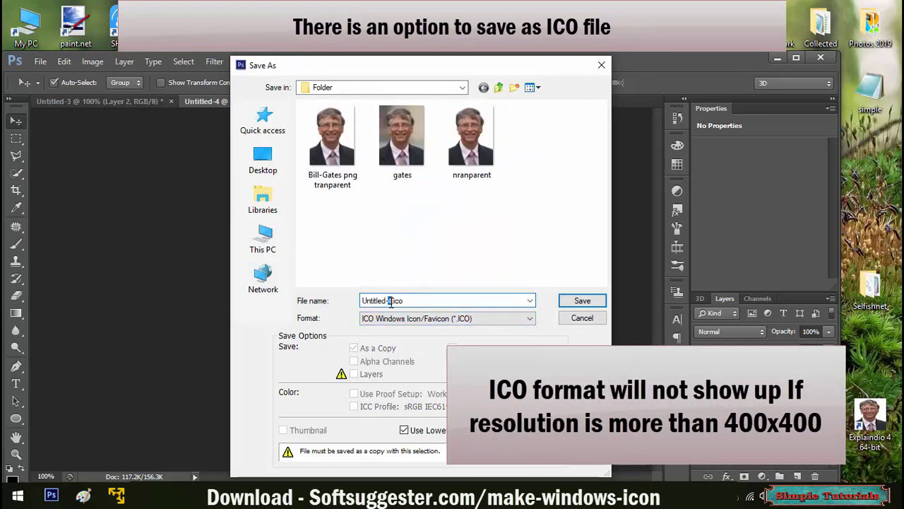
left_click_drag(390, 302, 349, 316)
type("new")
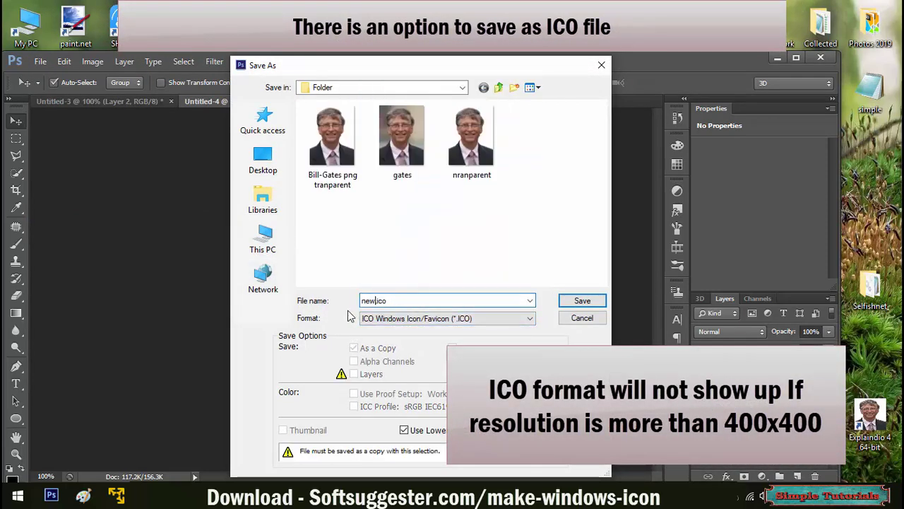
left_click(578, 304)
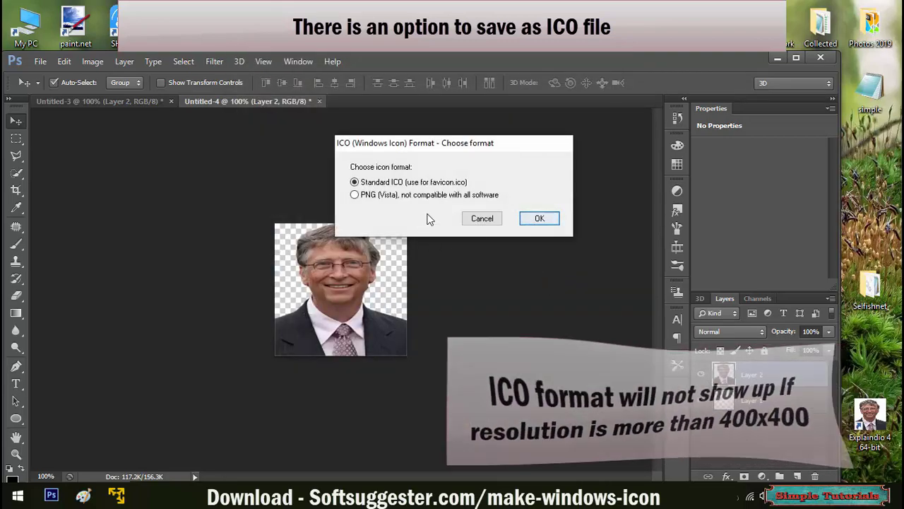
left_click(537, 218)
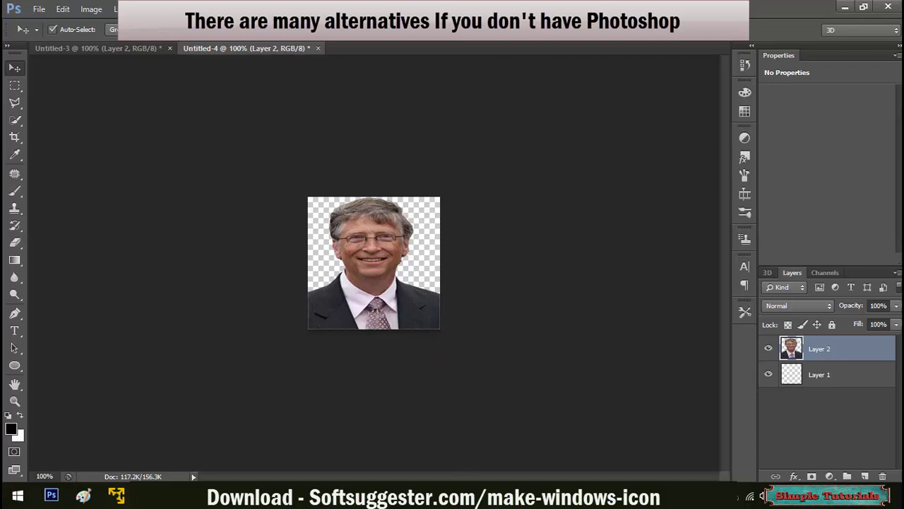
- Switch to GIMP with the 430x582 transparent portrait, restore its window, and bring up the File menu
left_click(468, 496)
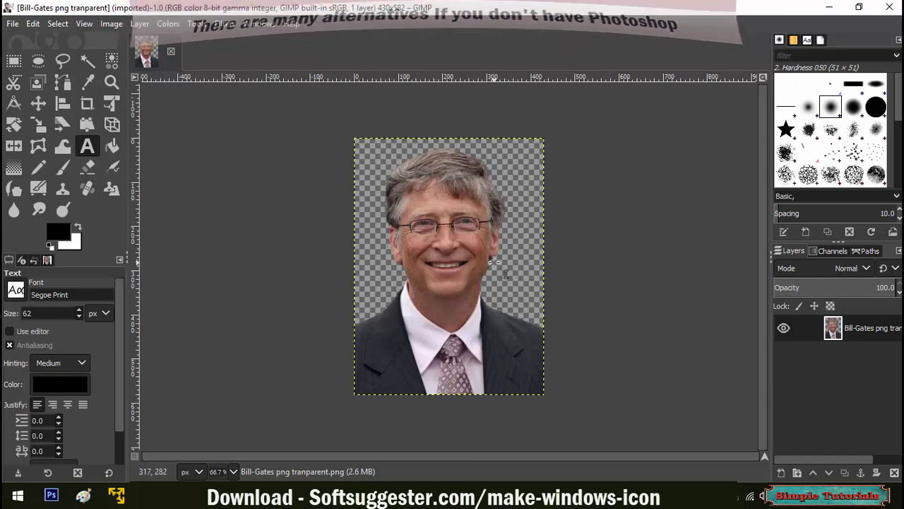
key("super+Down")
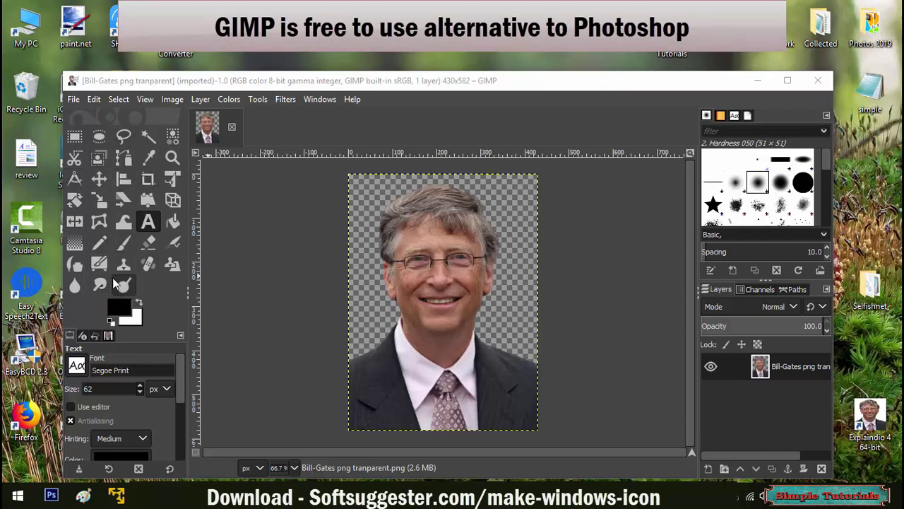
left_click(74, 98)
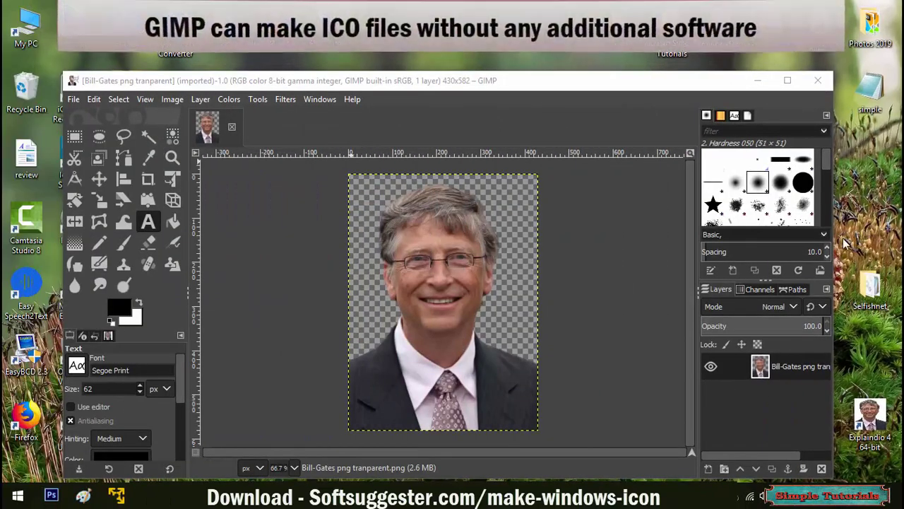
left_click(73, 98)
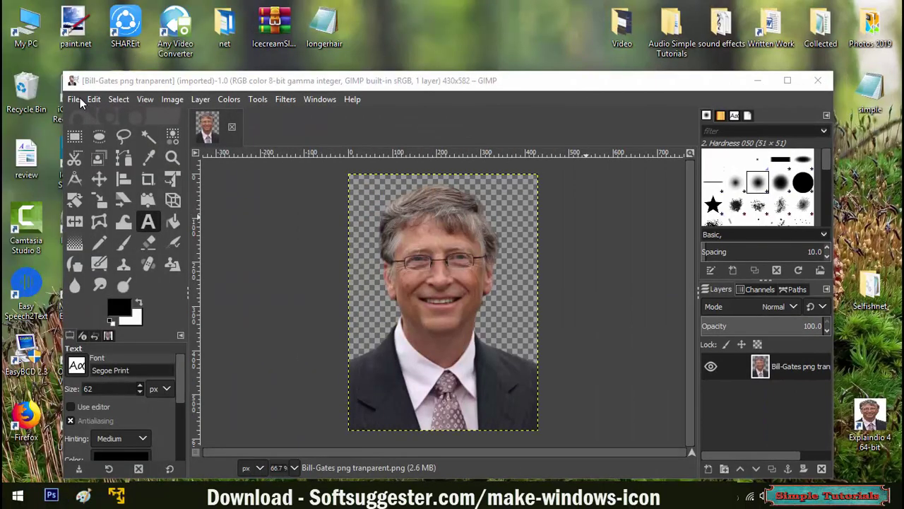
left_click(74, 99)
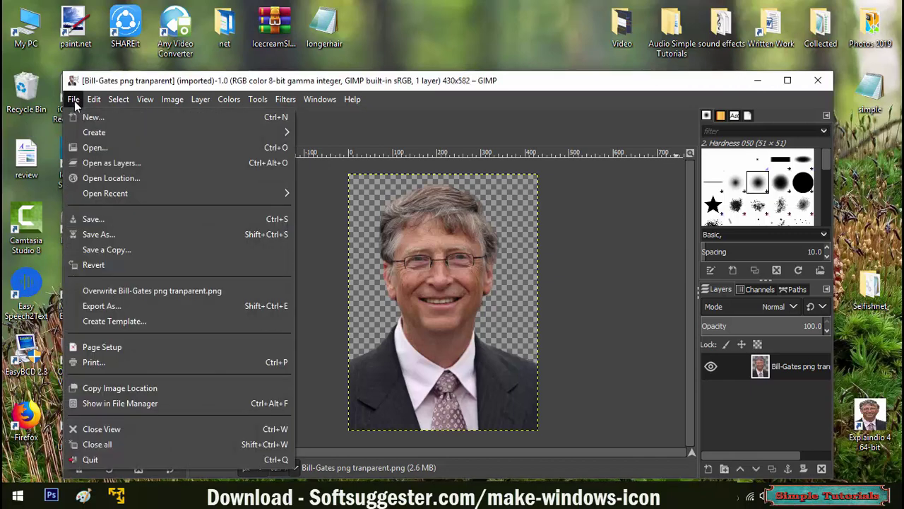
- Export the portrait as tranparent.ico with 32 bpp, 8-bit alpha, compressed (PNG) icon settings
left_click(106, 306)
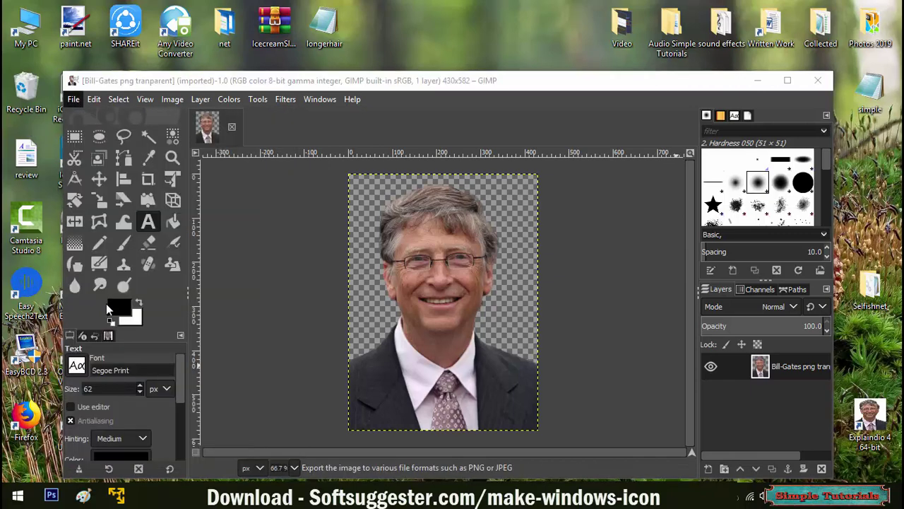
key("End")
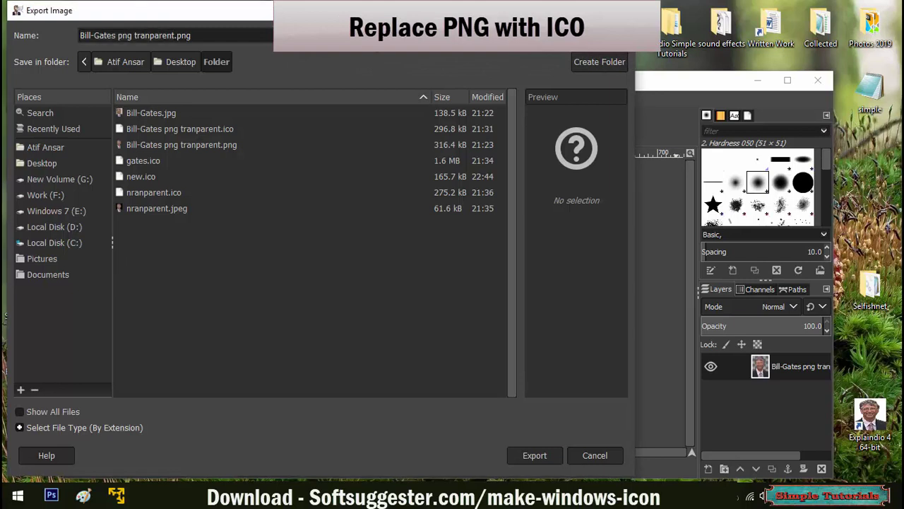
key("BackSpace")
key("BackSpace")
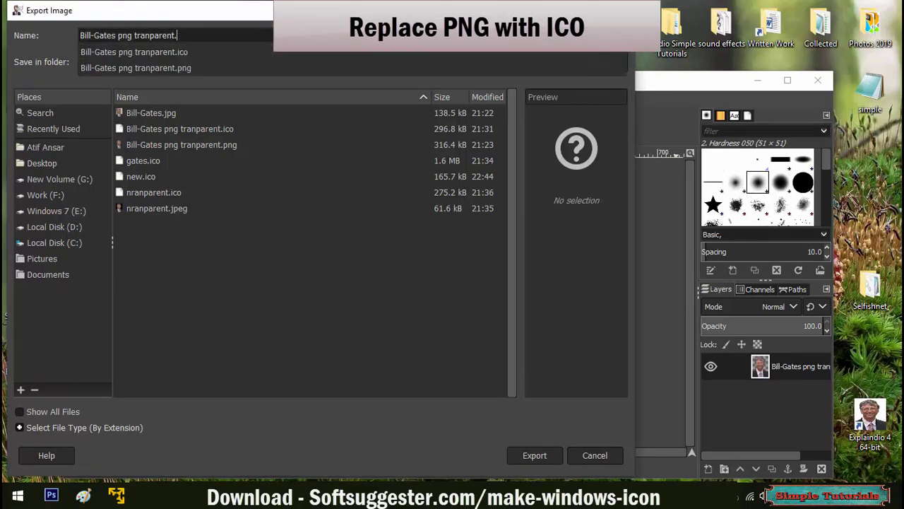
type("i")
type("co")
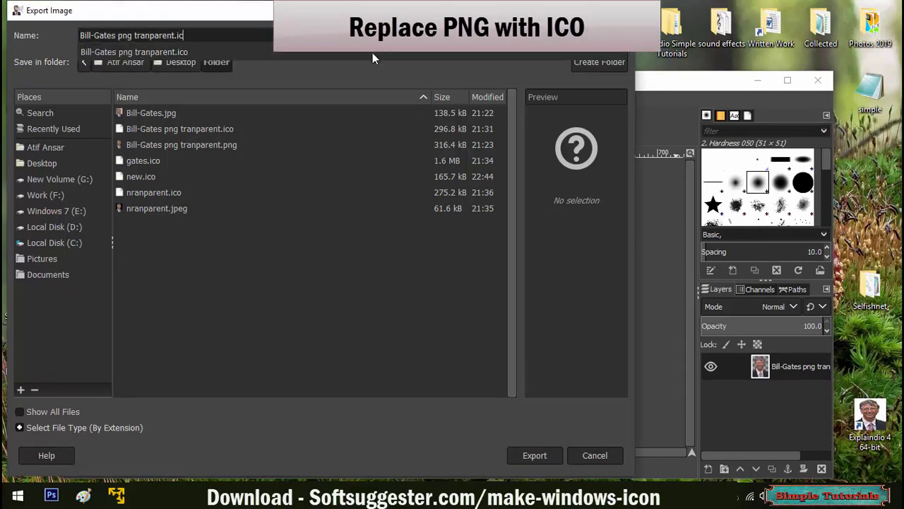
left_click(138, 37)
key("BackSpace")
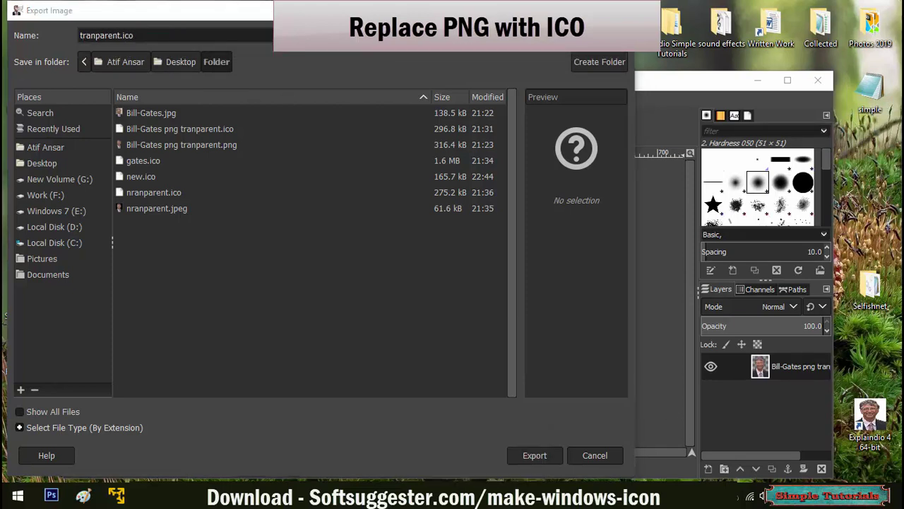
left_click(535, 456)
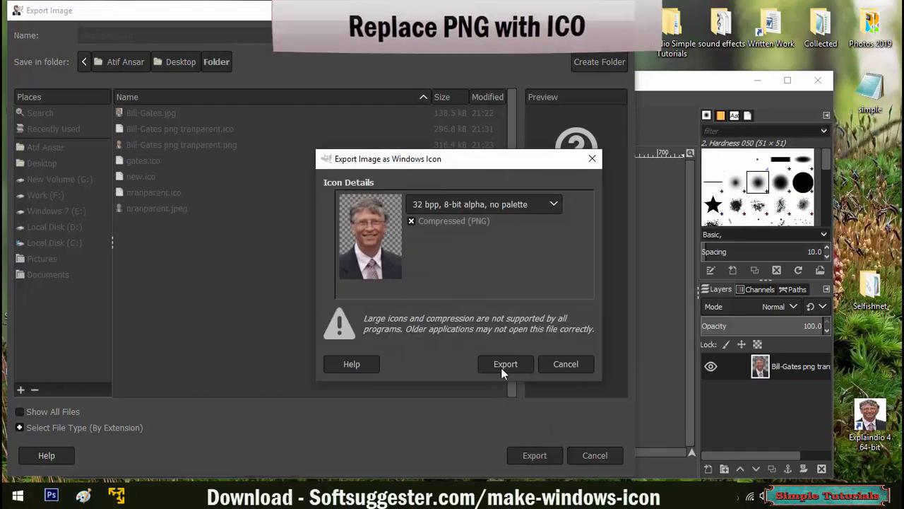
left_click(504, 363)
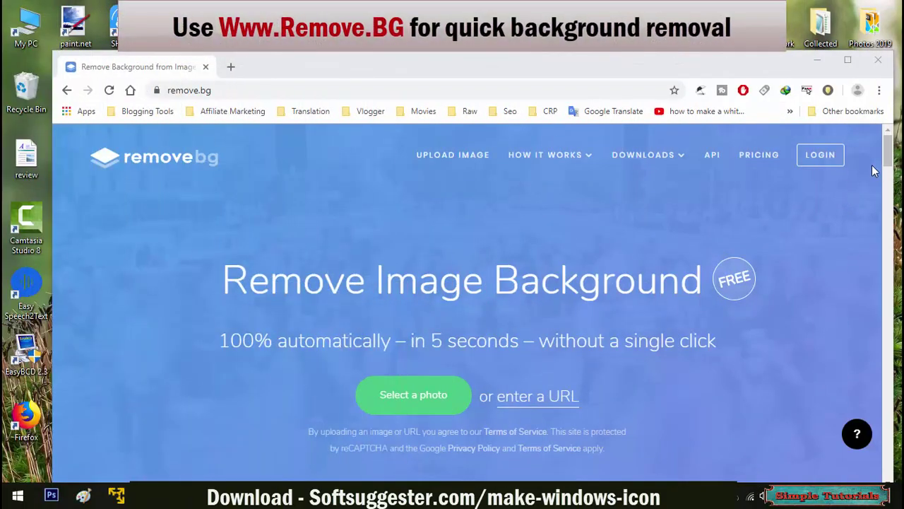
- Upload the portrait photo from Desktop > Folder to remove.bg for background removal
left_click(229, 86)
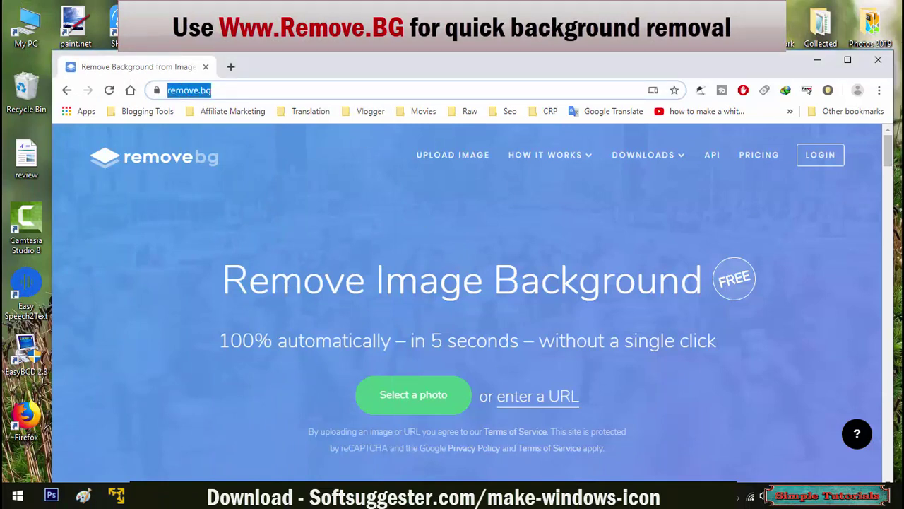
left_click_drag(891, 143, 890, 147)
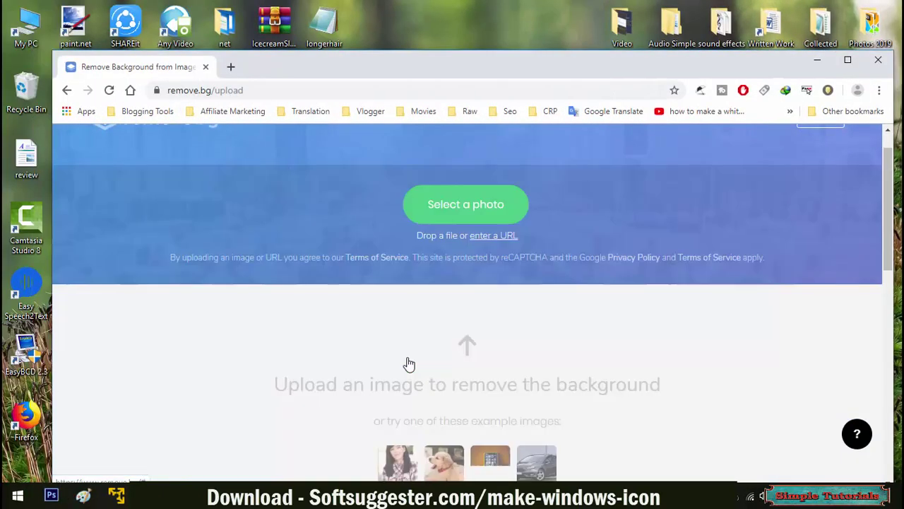
left_click(407, 364)
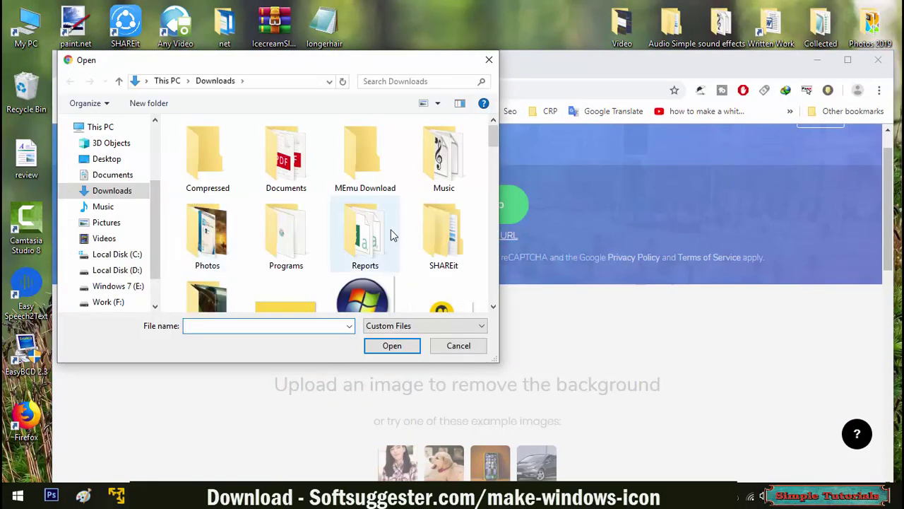
left_click(107, 159)
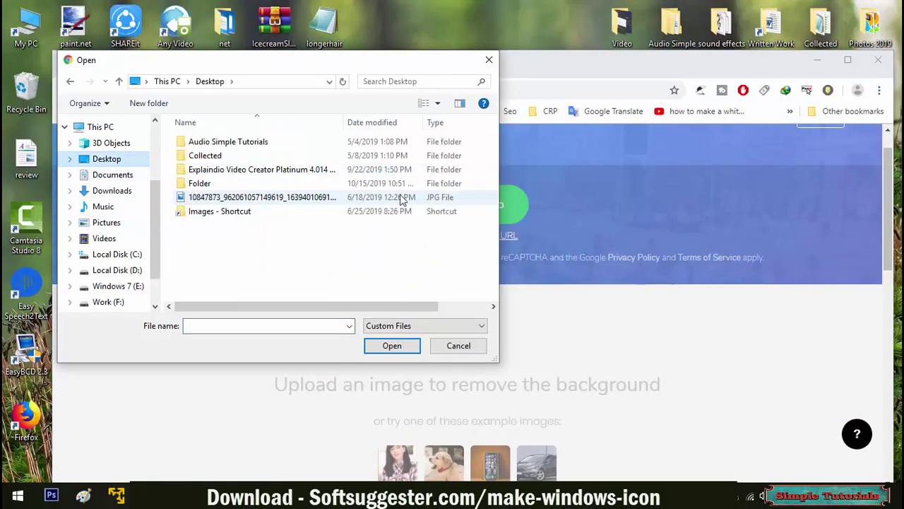
double_click(209, 185)
double_click(289, 149)
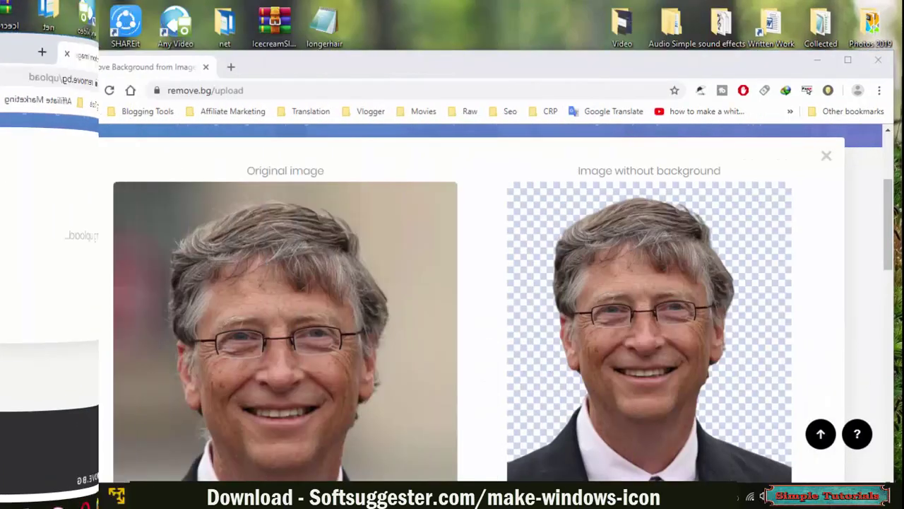
- Download the background-free portrait from remove.bg
left_click_drag(890, 198, 890, 258)
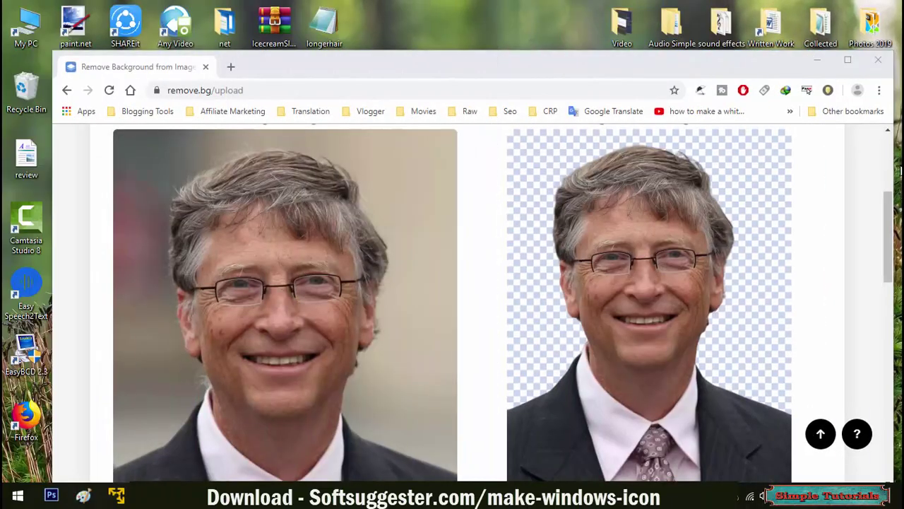
left_click_drag(893, 212, 890, 293)
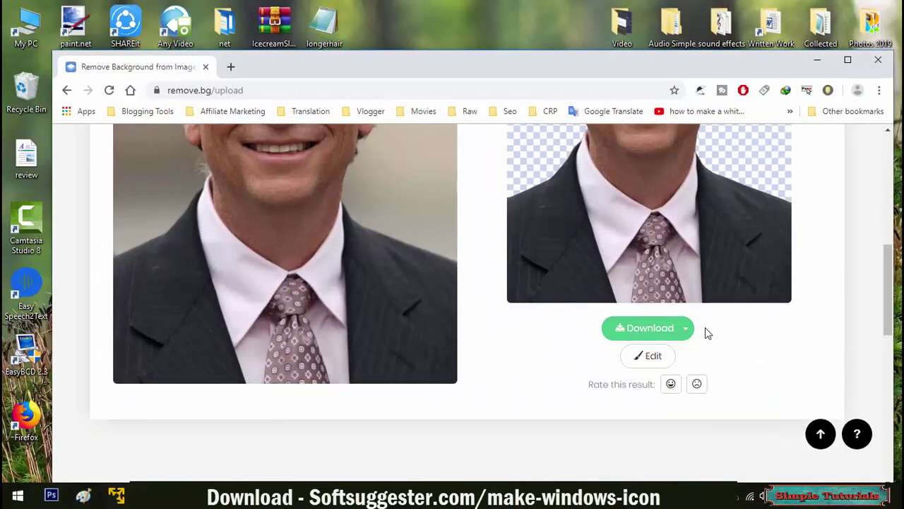
left_click(674, 337)
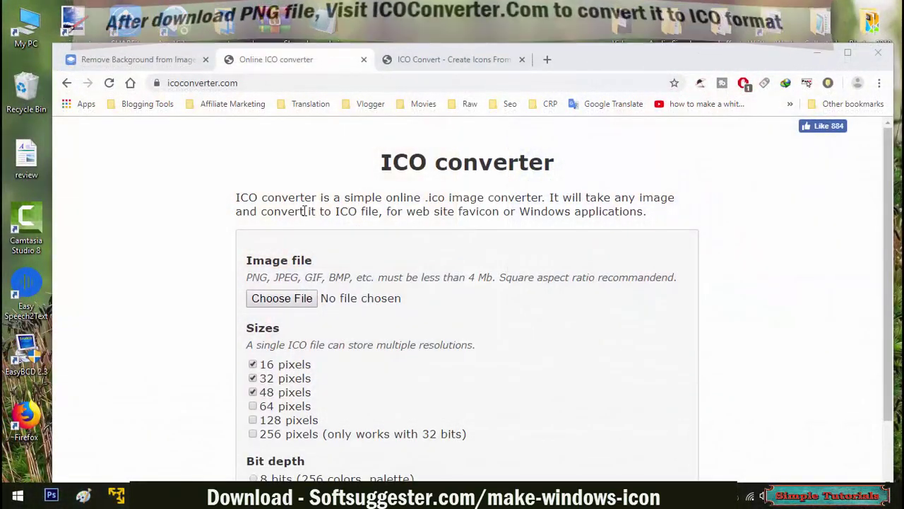
- Load the transparent portrait file into ICO Converter
left_click(276, 299)
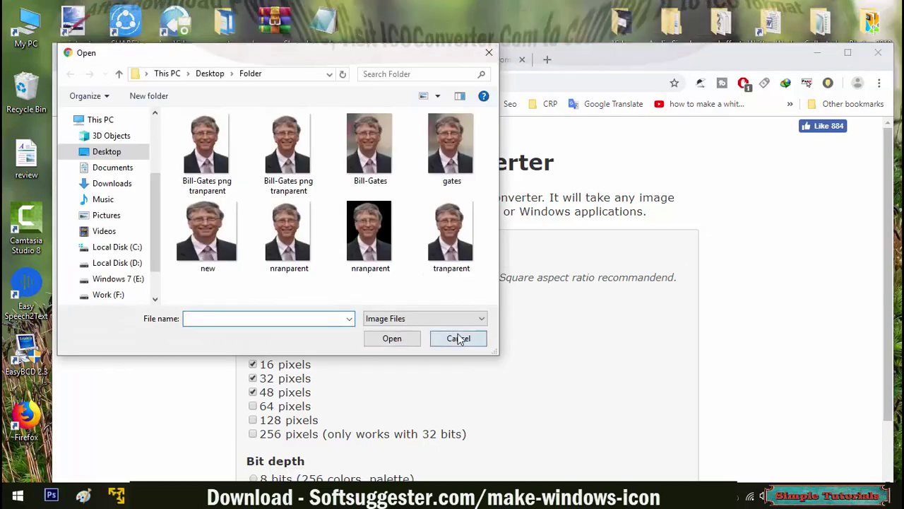
left_click(458, 338)
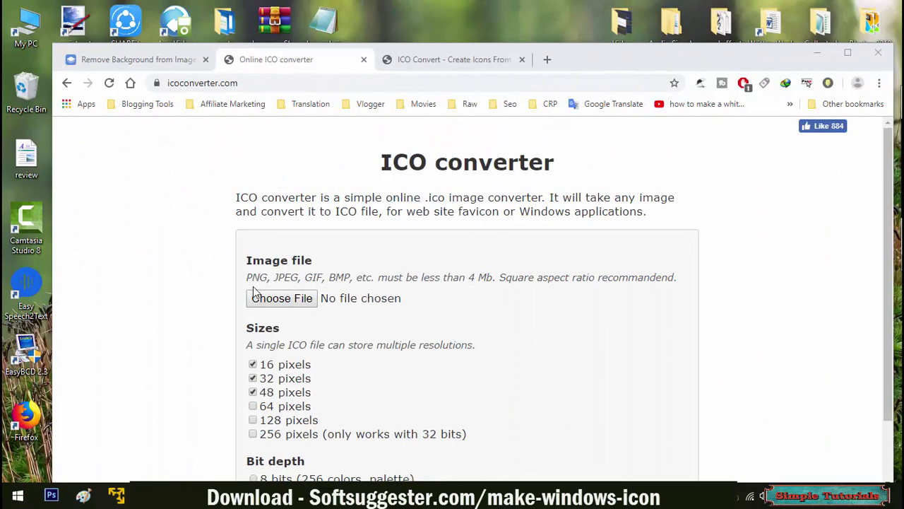
left_click(276, 298)
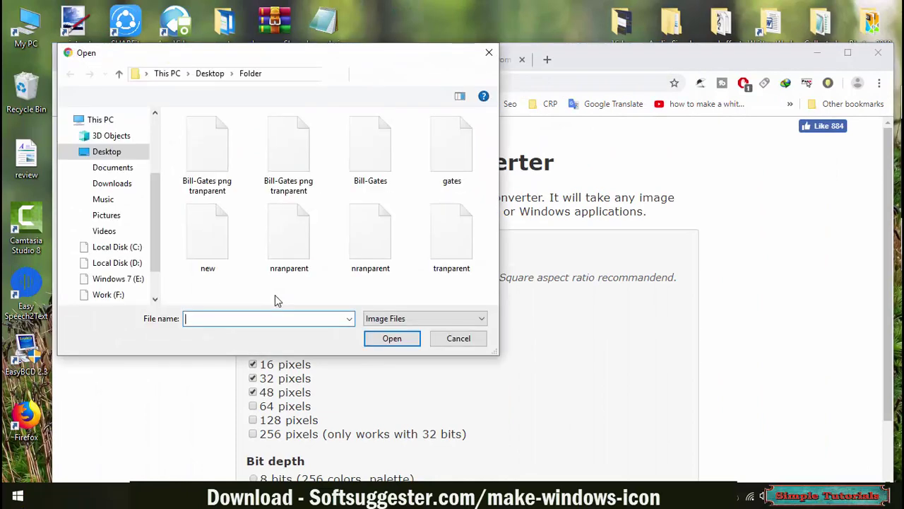
left_click(220, 191)
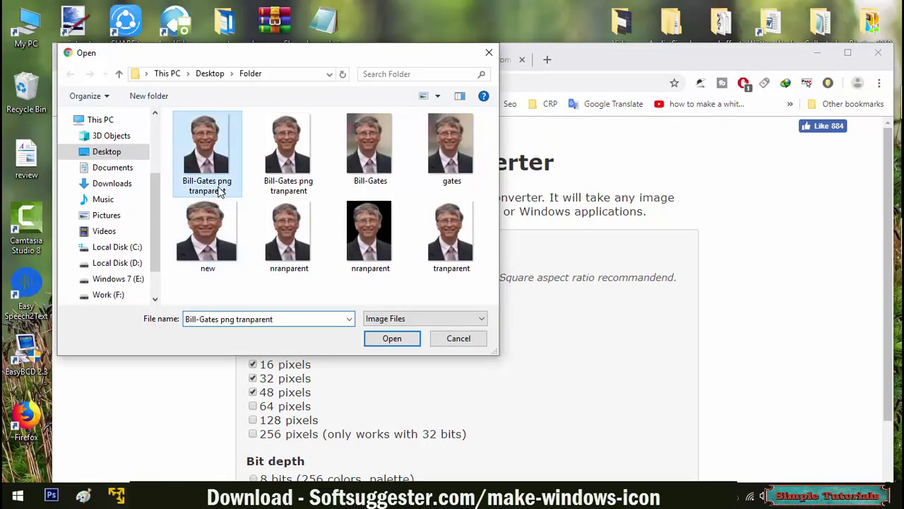
double_click(219, 189)
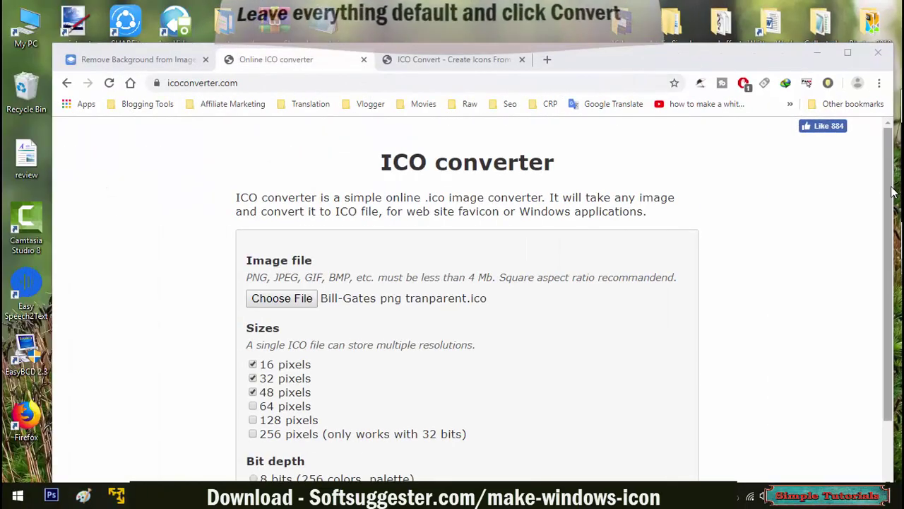
- Convert it to favicon (2).ico at 16/32/48 px and open the download
scroll(891, 210, "down", 1)
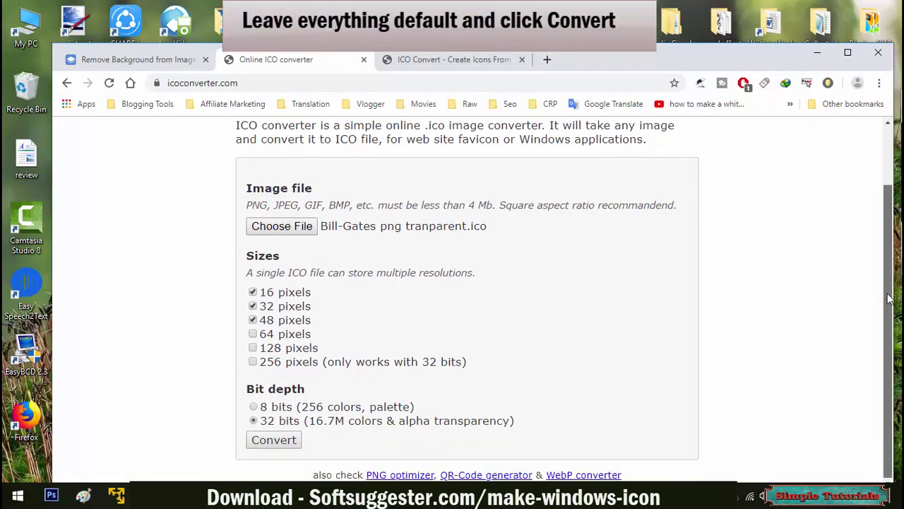
left_click(290, 449)
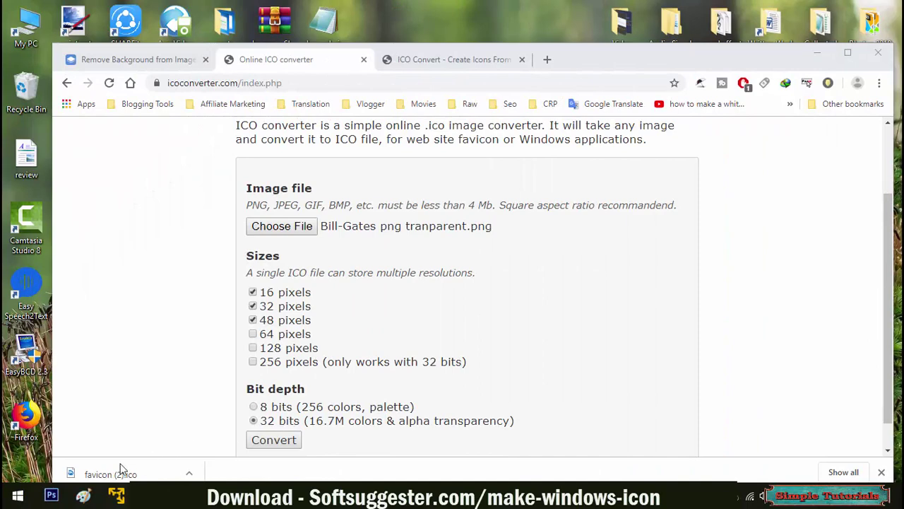
left_click(118, 469)
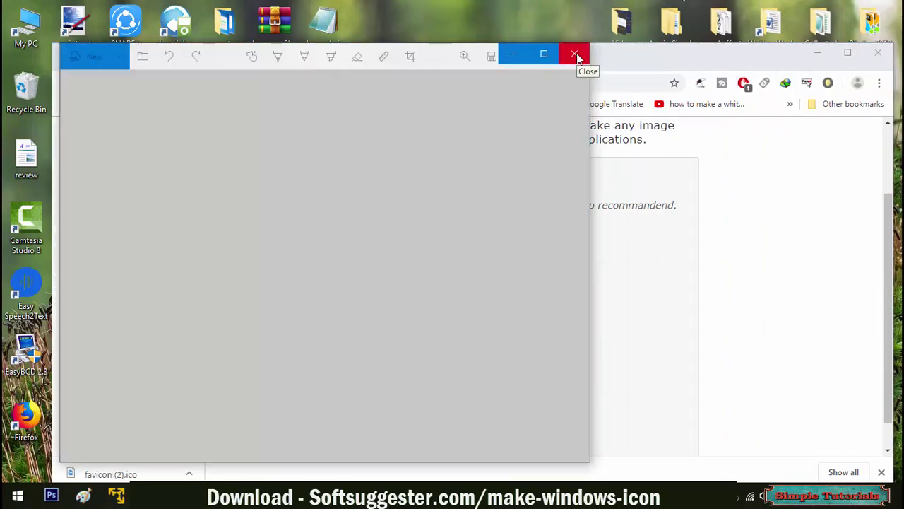
left_click(576, 56)
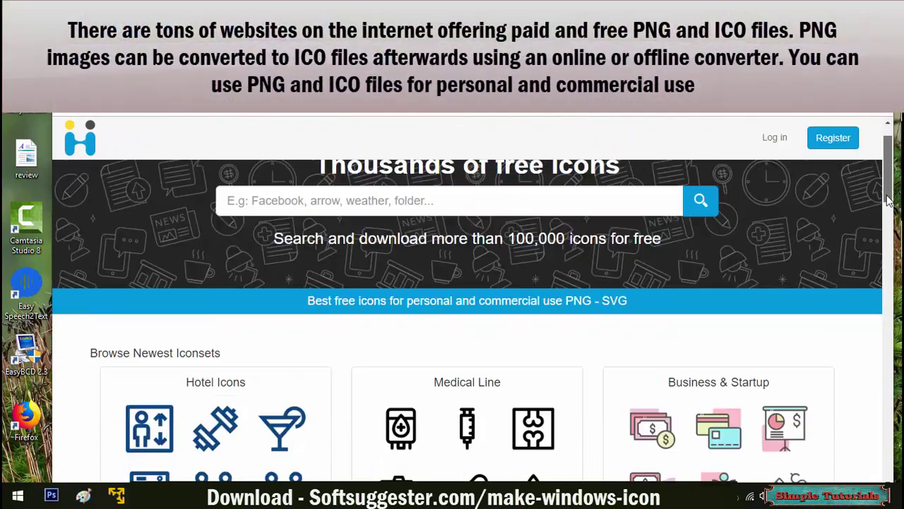
left_click_drag(889, 182, 871, 265)
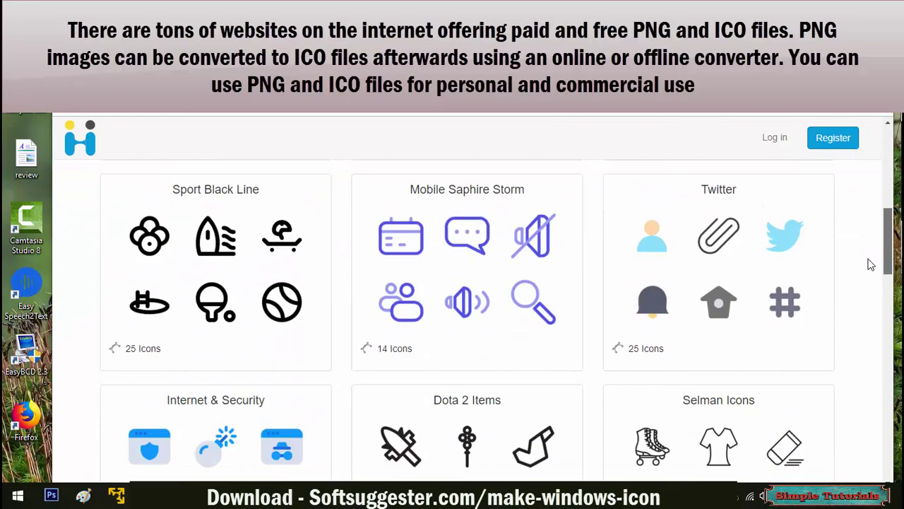